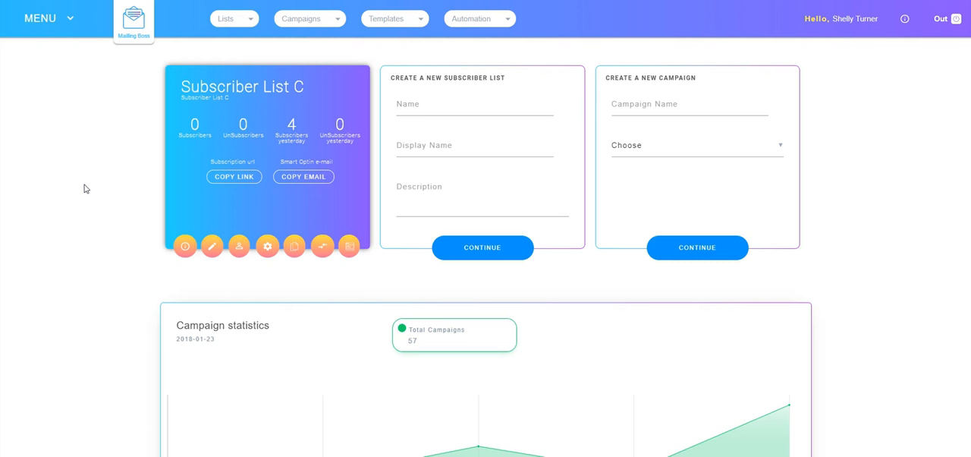
Create a sequence for Subscriber List C, named with the owner's first name plus "First Email Sequence", and save it for editing its emails.
click(90, 187)
click(185, 247)
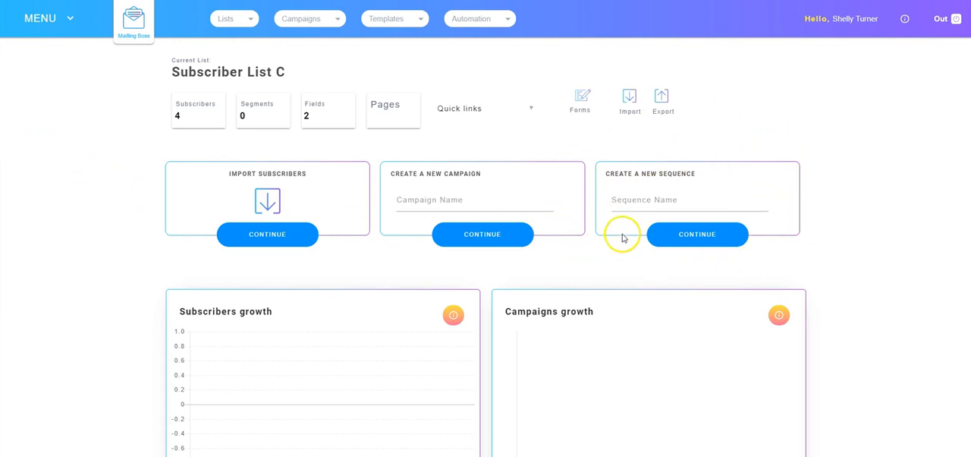
click(627, 200)
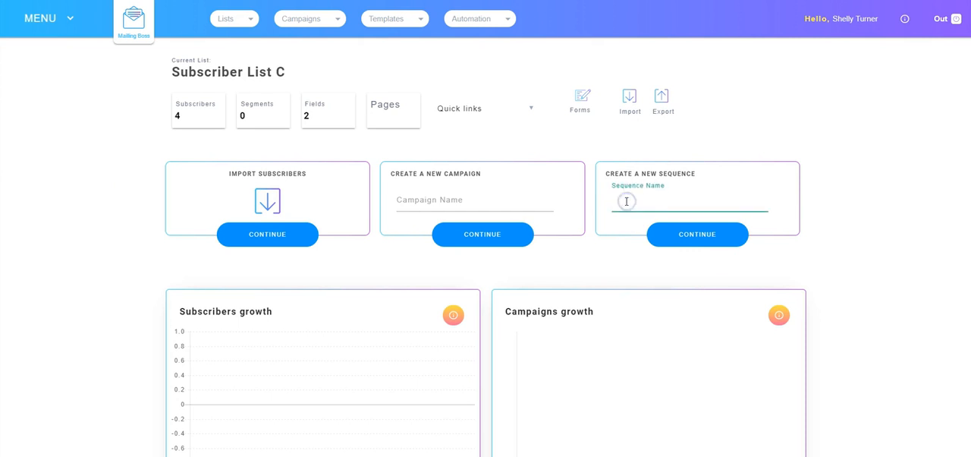
click(698, 217)
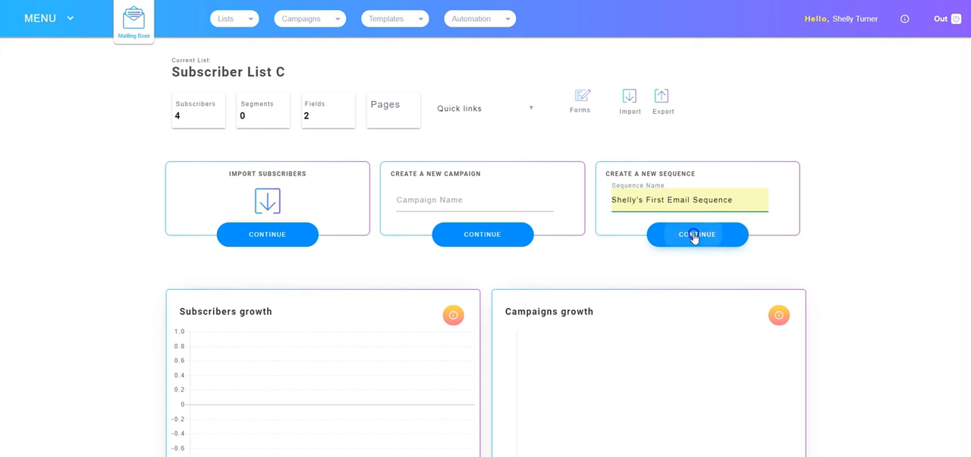
click(696, 236)
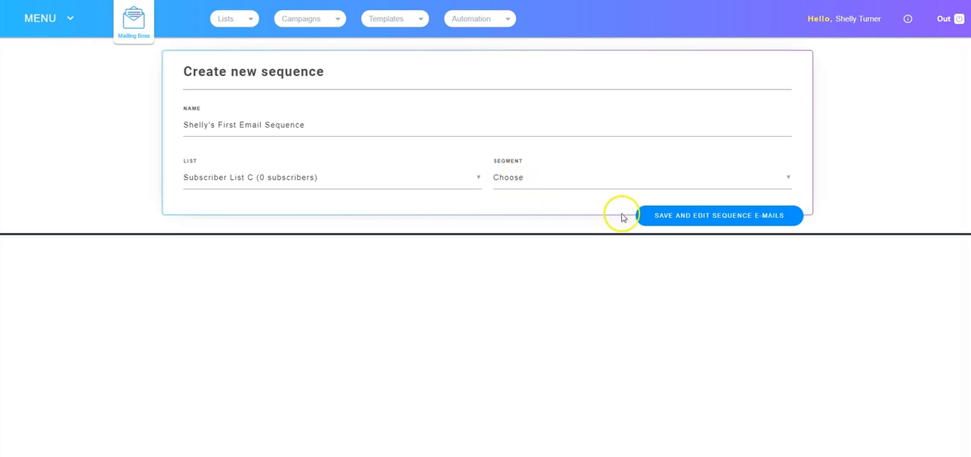
click(673, 217)
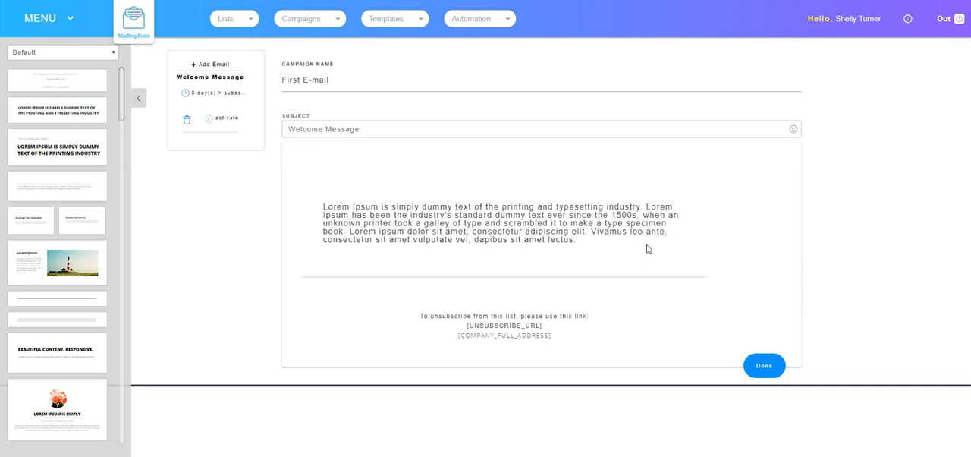
Add two more emails to the sequence after the Welcome Message.
click(218, 64)
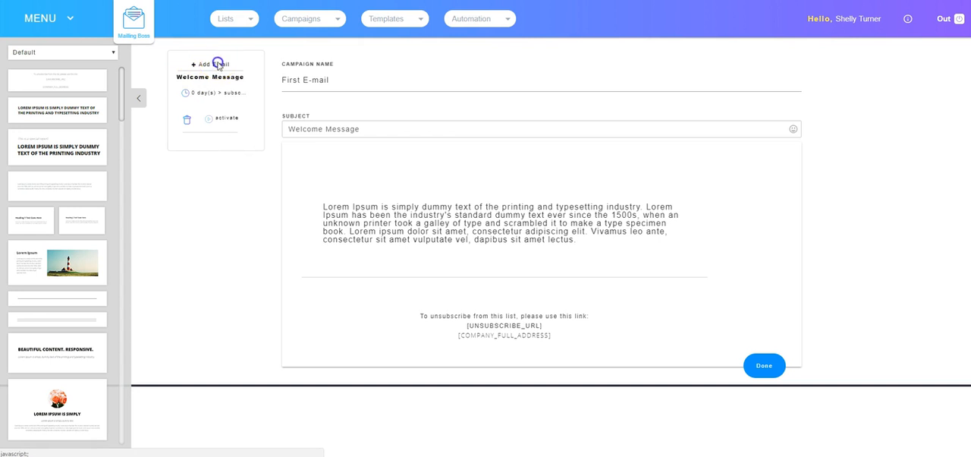
click(207, 65)
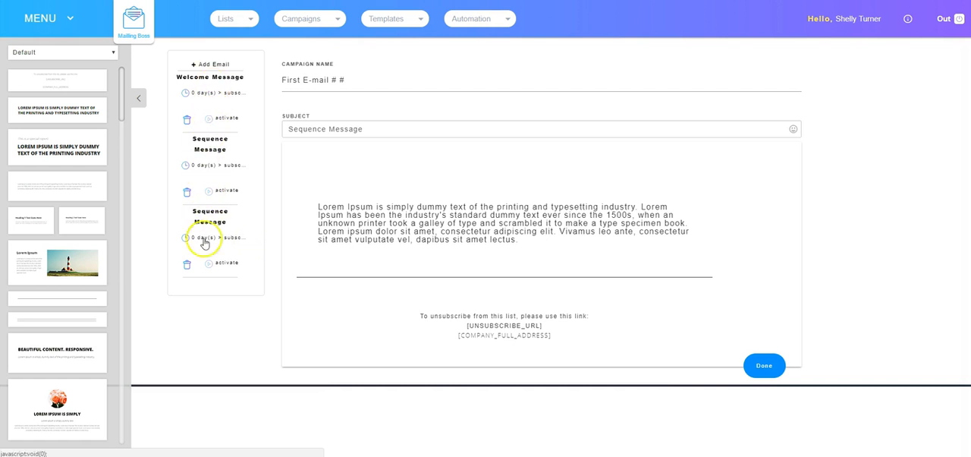
Set the Welcome Message's campaign name to "First E-mail - 0 Day" and its subject to "Welcome to the first day of your Email Course".
click(210, 77)
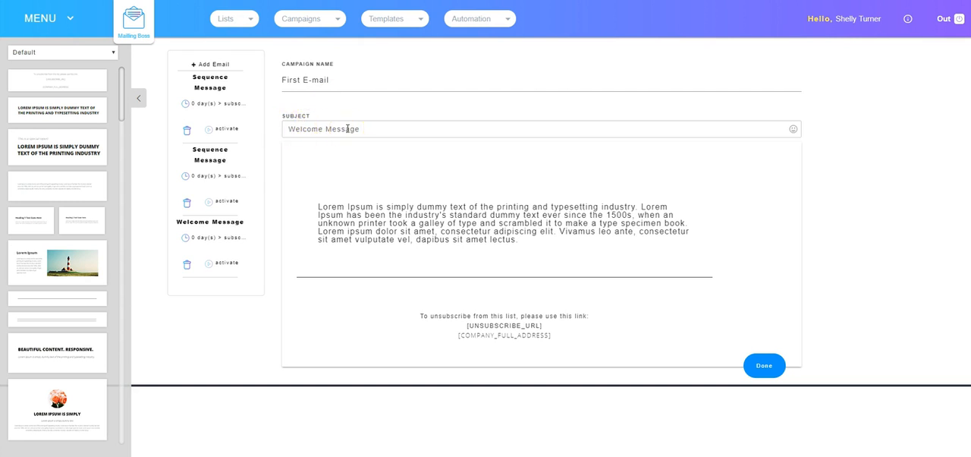
click(332, 79)
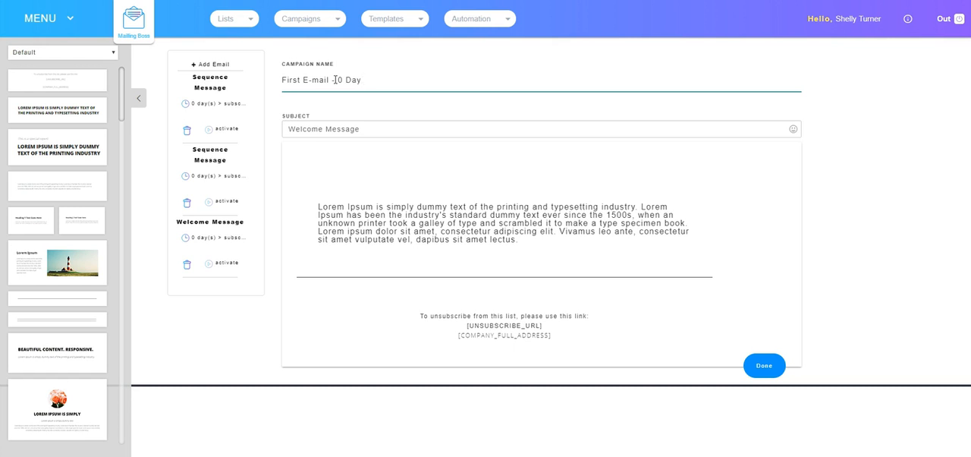
drag(361, 129, 301, 129)
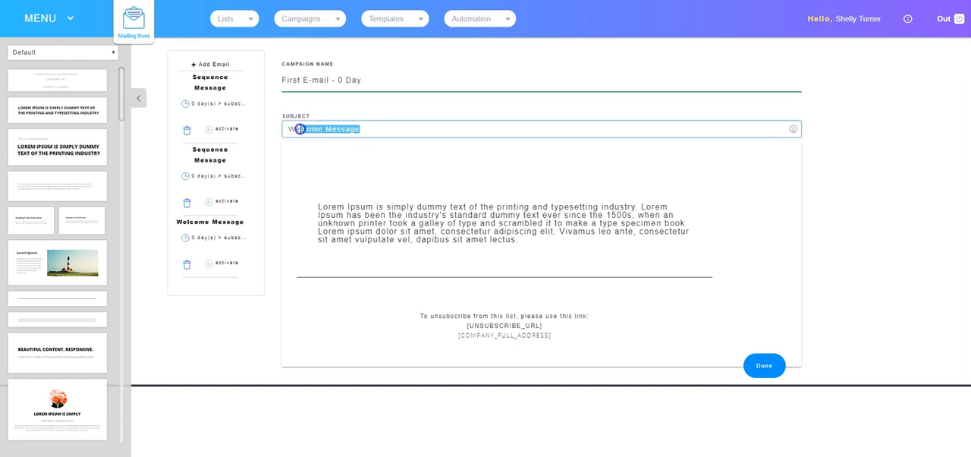
text(Welcome to the first day of your Email Course)
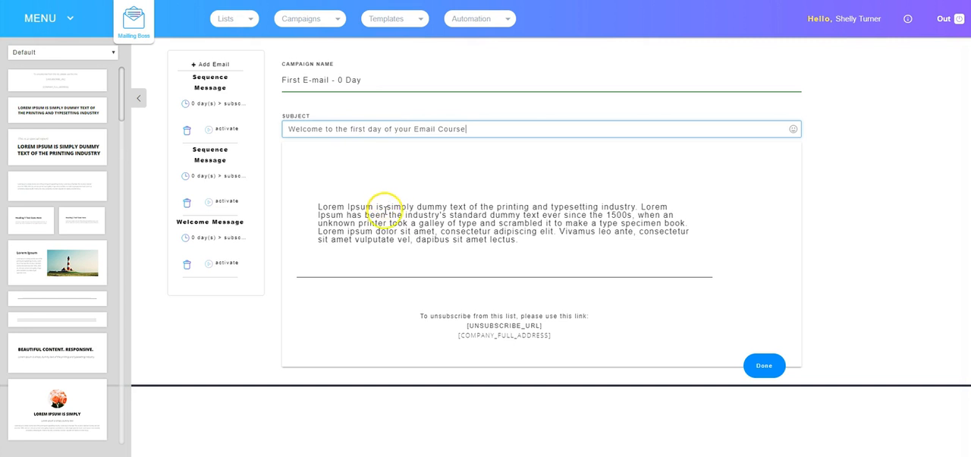
Insert the special report headline block and the lighthouse image-and-text block above the paragraph in the first email.
click(449, 212)
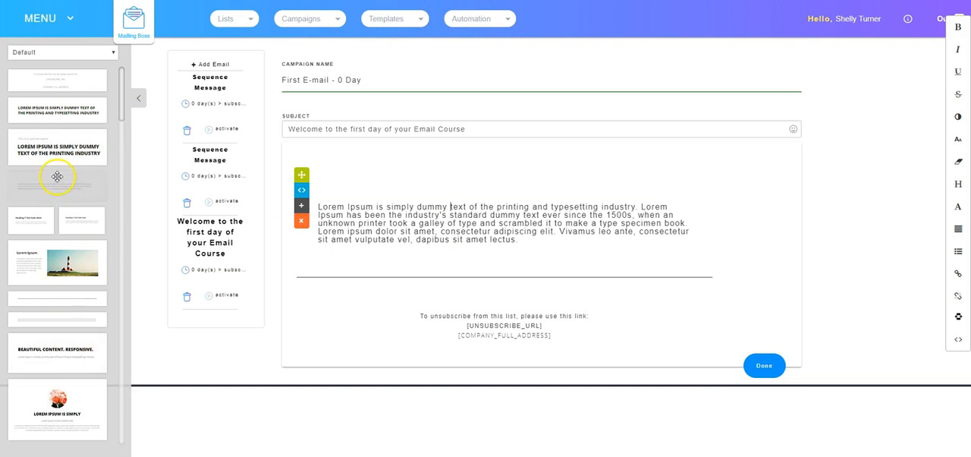
drag(41, 145, 394, 172)
drag(486, 166, 485, 165)
drag(51, 241, 507, 331)
scroll(492, 334, down, 3)
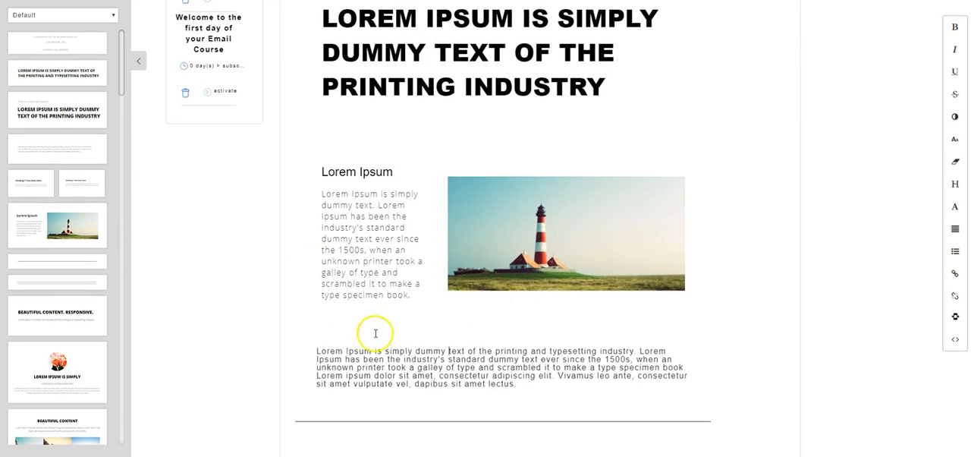
scroll(534, 320, up, 3)
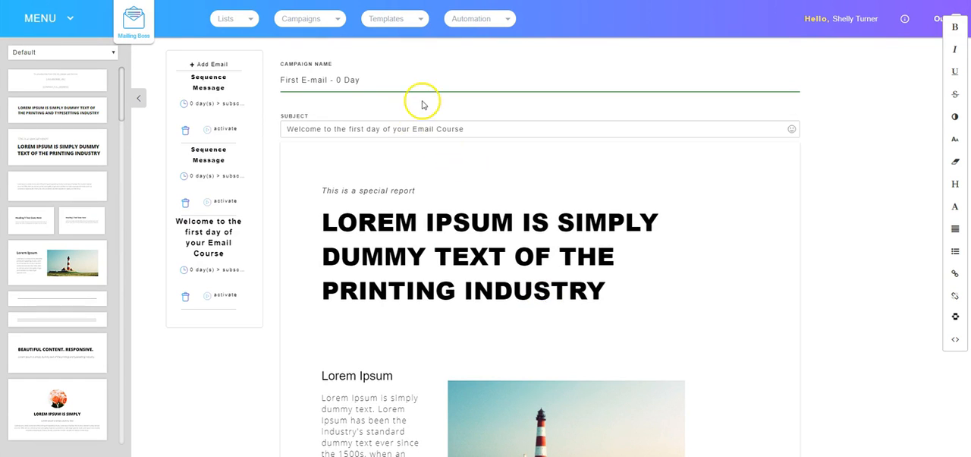
scroll(319, 239, down, 1)
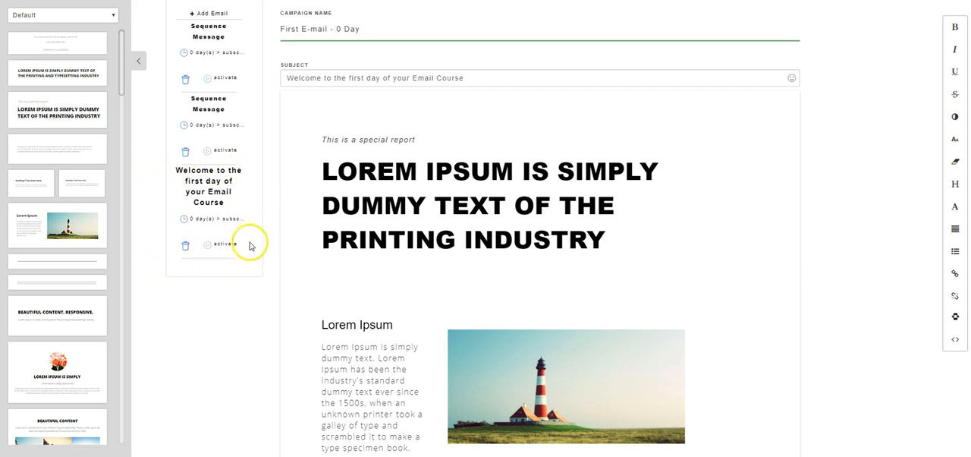
Save the first email's autoresponder options as AFTER-SUBSCRIBE with 0 Day, and activate the email.
click(205, 221)
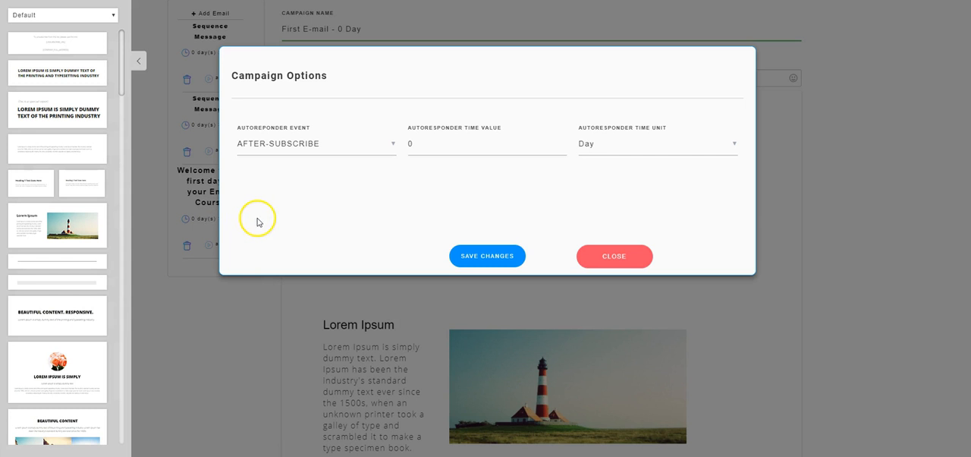
click(281, 144)
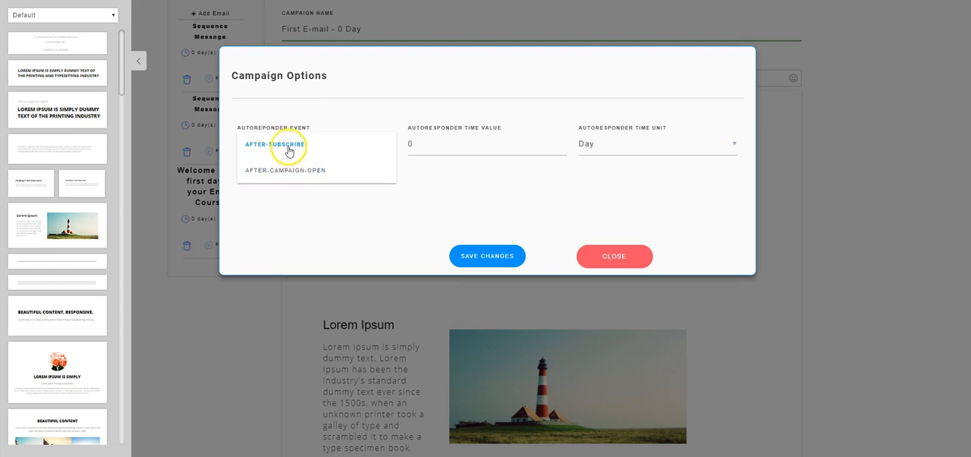
click(287, 144)
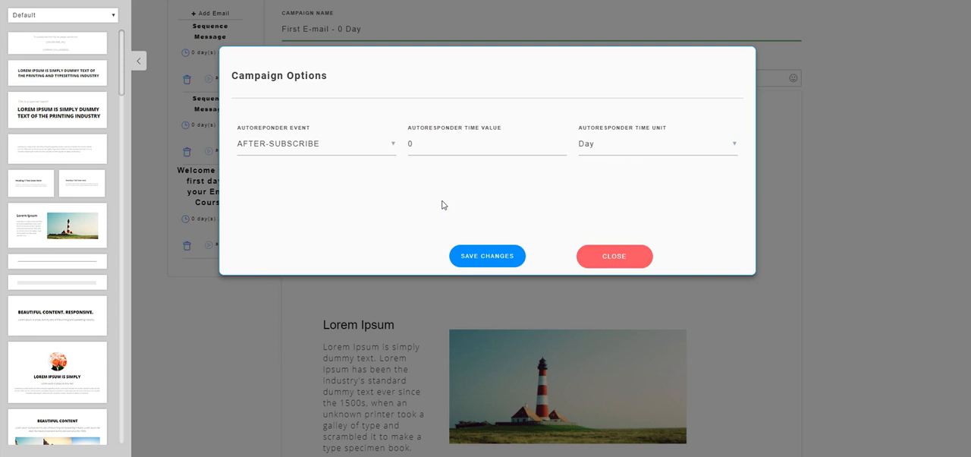
click(487, 255)
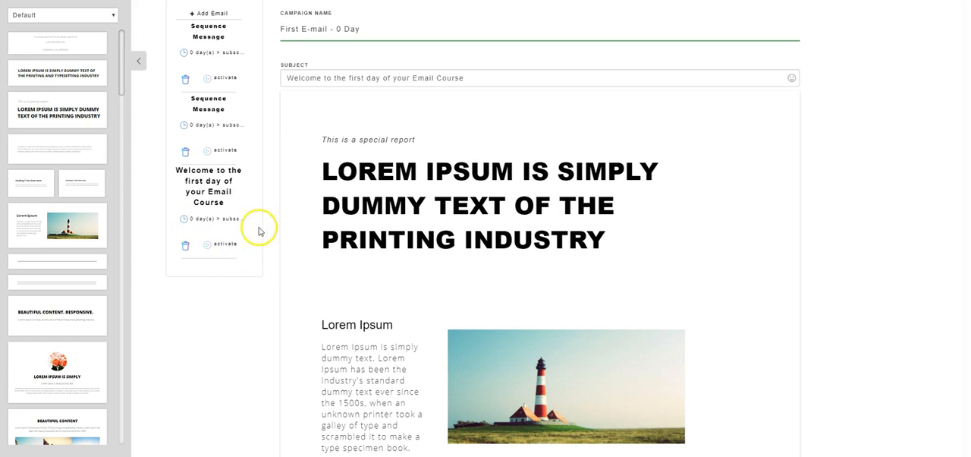
click(223, 244)
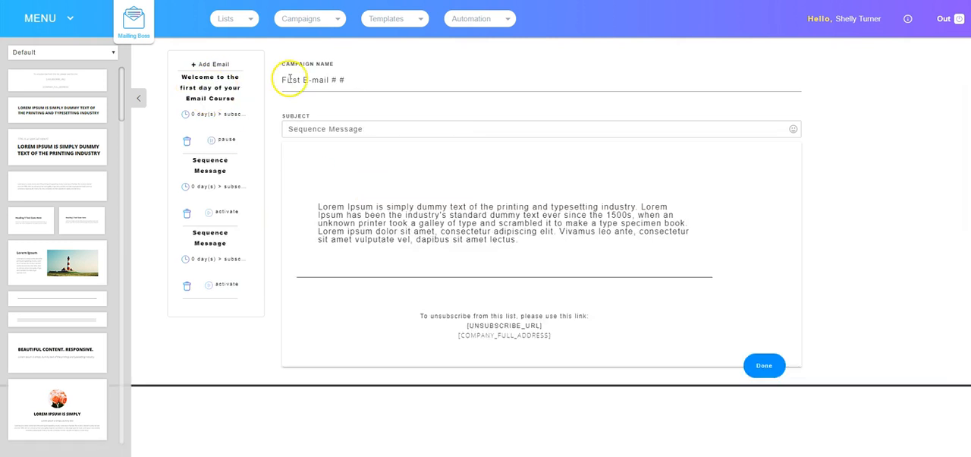
Set the second email's campaign name to "Second Email - 2 Day" and its subject to "Lesson 2 of your Email Course".
drag(366, 80, 285, 81)
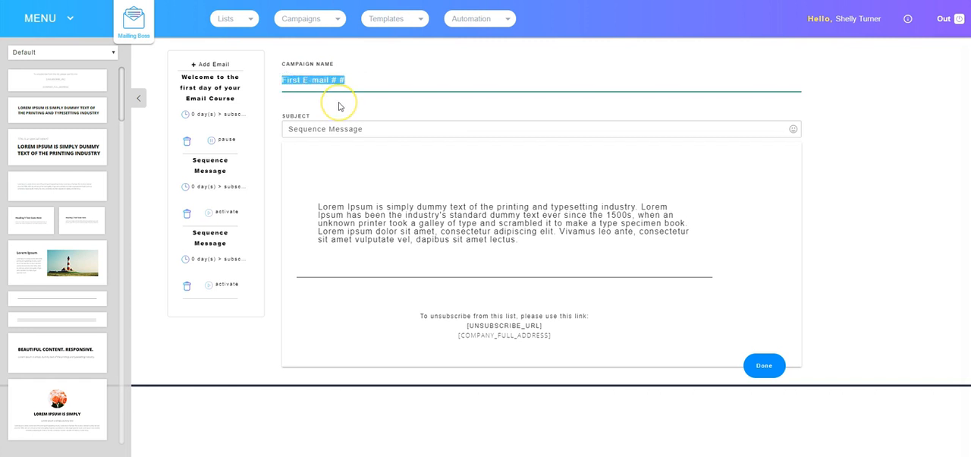
text(Second Email - 2 Day)
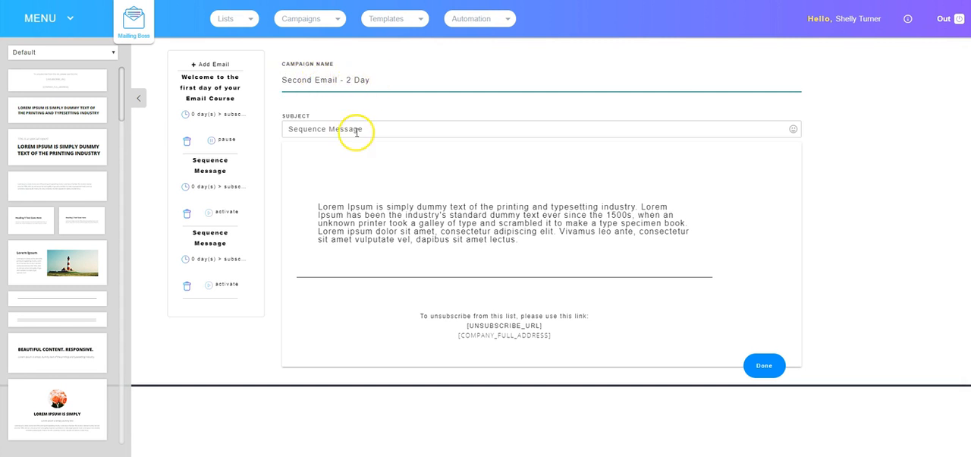
drag(289, 129, 364, 131)
text(Lesson 2 of your Email Course)
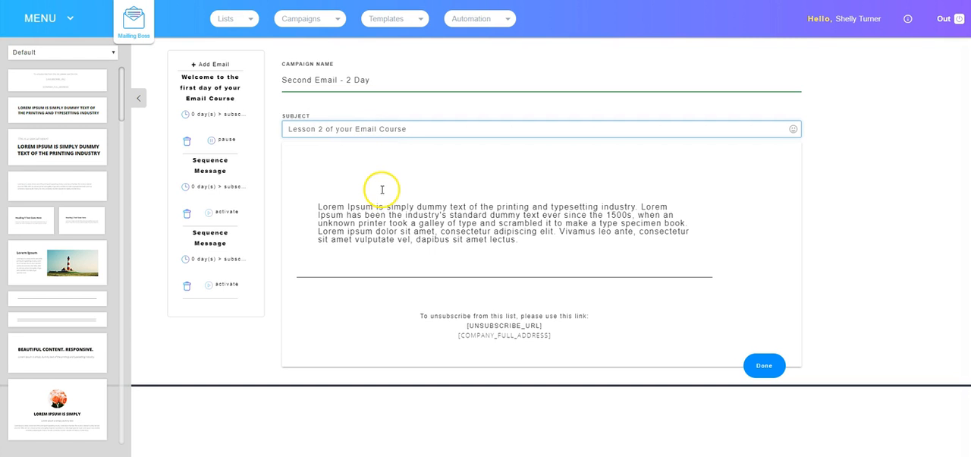
Insert the special report headline block into the second email and move it above the paragraph.
click(409, 220)
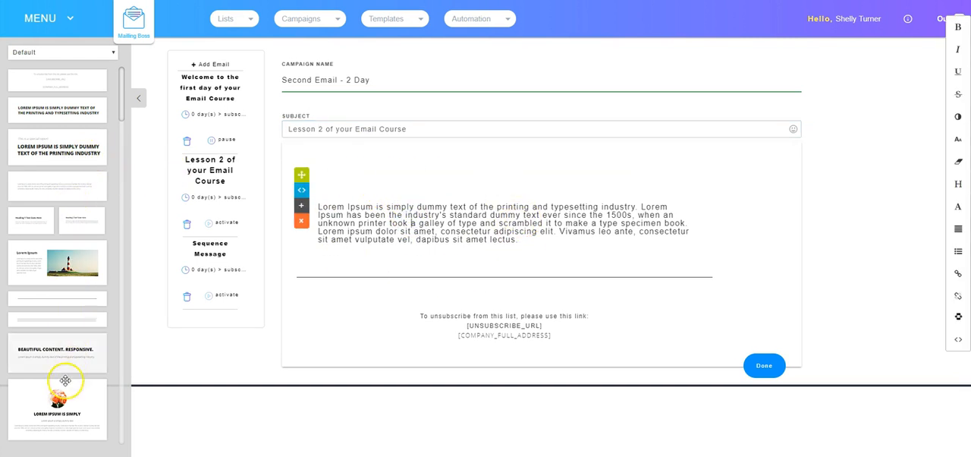
drag(45, 148, 458, 171)
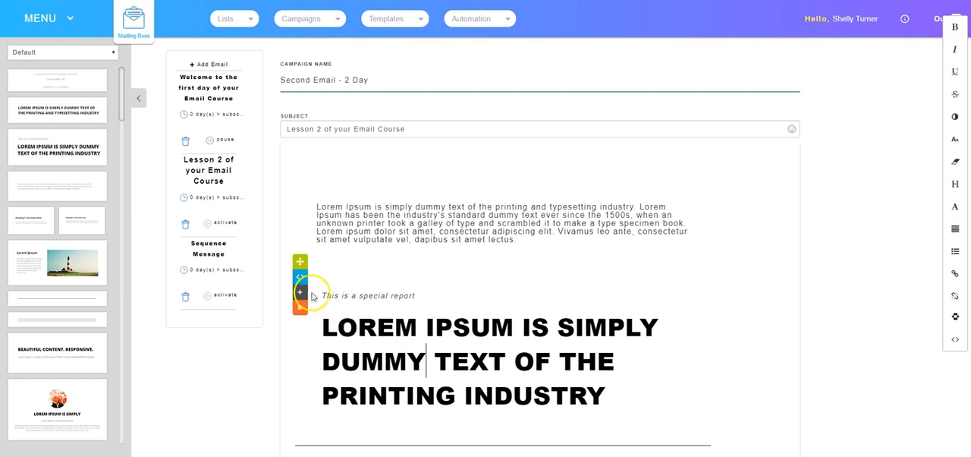
drag(299, 294, 297, 126)
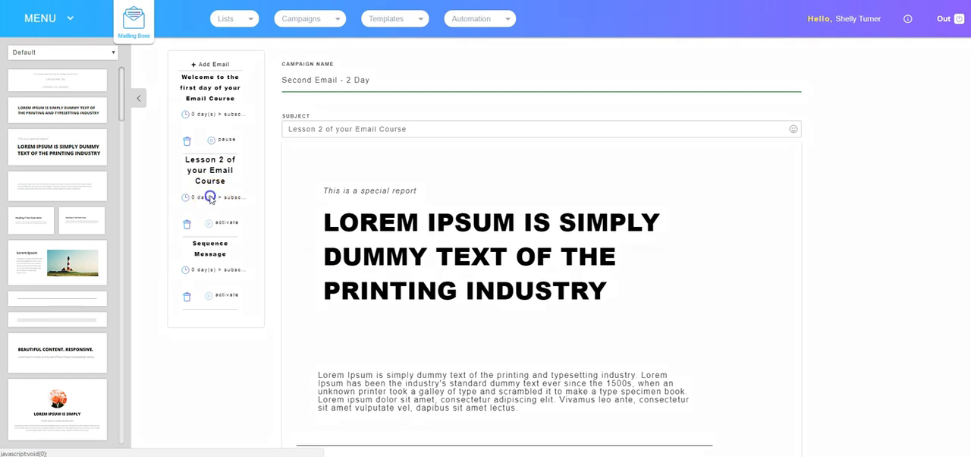
Set the second email's autoresponder time value to 2 days after subscribing, and activate the email.
click(210, 197)
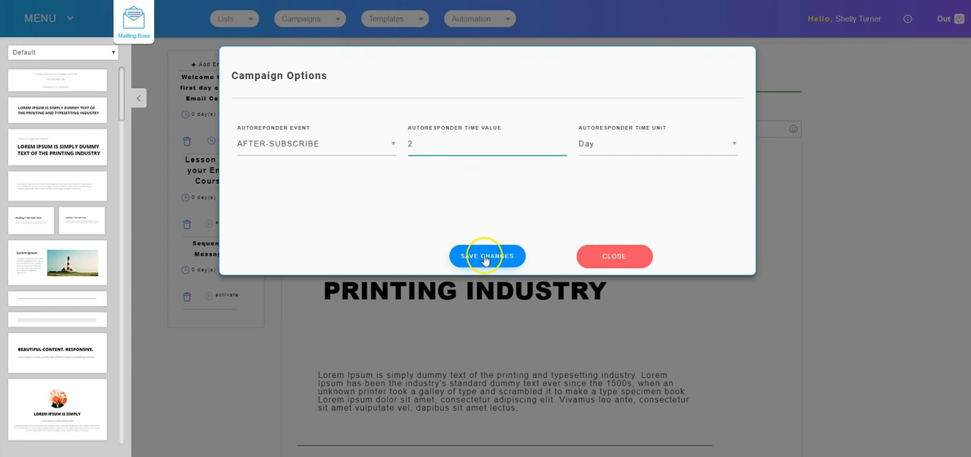
click(603, 260)
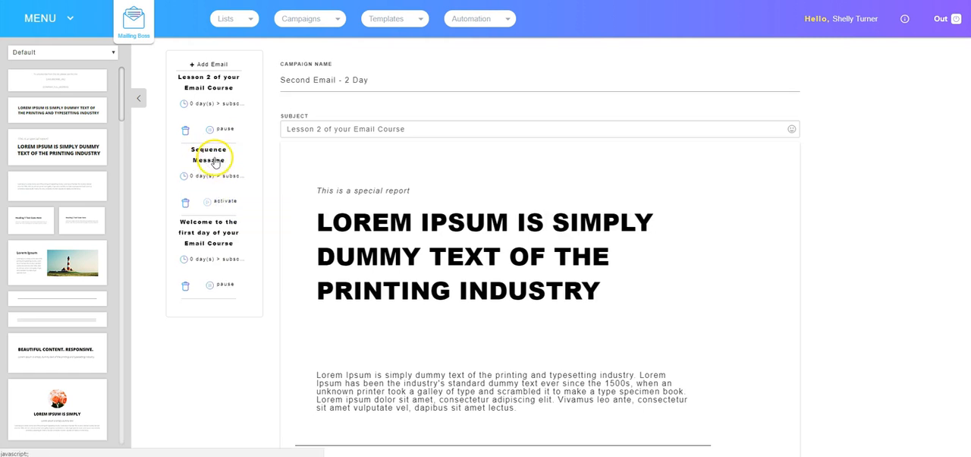
Set the remaining Sequence Message's campaign name to "Third email - 4 day" and its subject to "Lesson 3 of your Email Course".
click(210, 161)
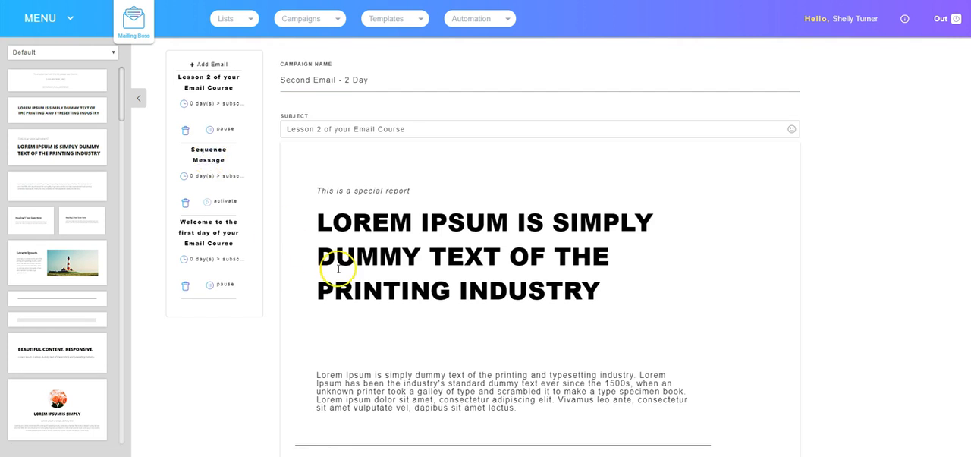
drag(285, 84, 375, 87)
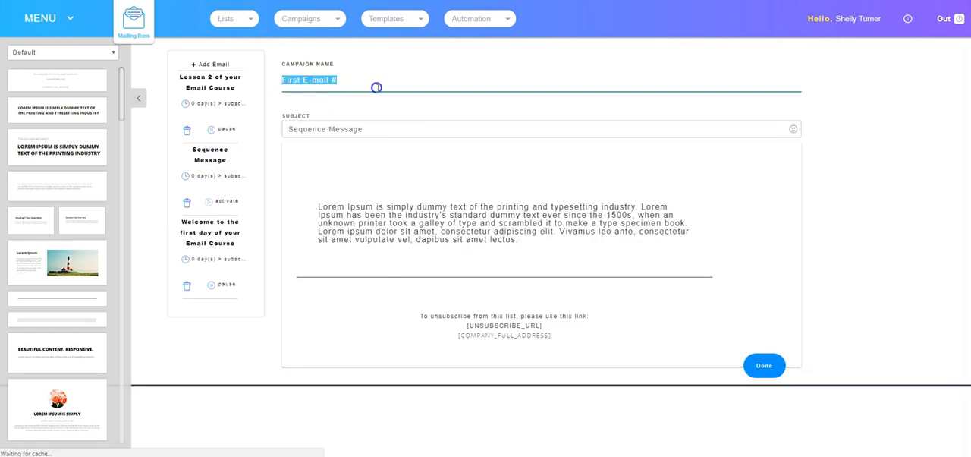
text(Third email - 4 day)
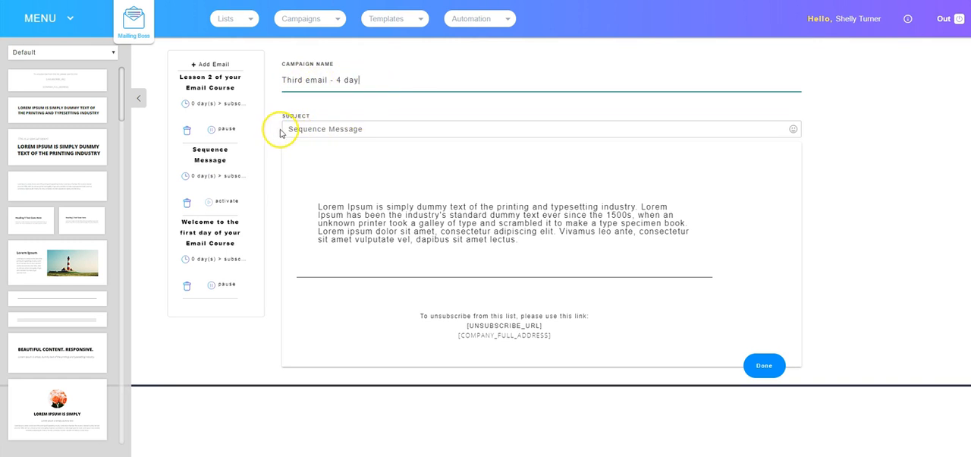
drag(291, 129, 412, 131)
text(Lesson 3 of your Email Course)
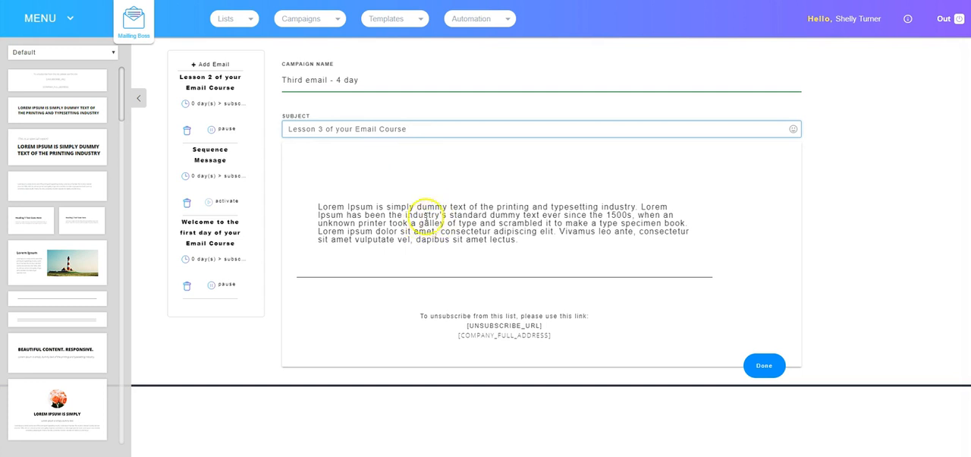
Insert the Beautiful Content block with its three images above the paragraph in the third email.
click(435, 218)
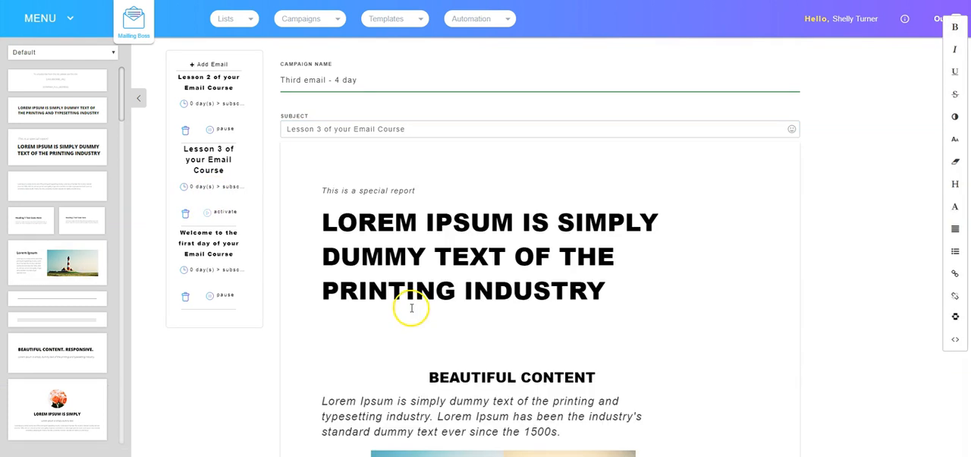
scroll(472, 280, down, 5)
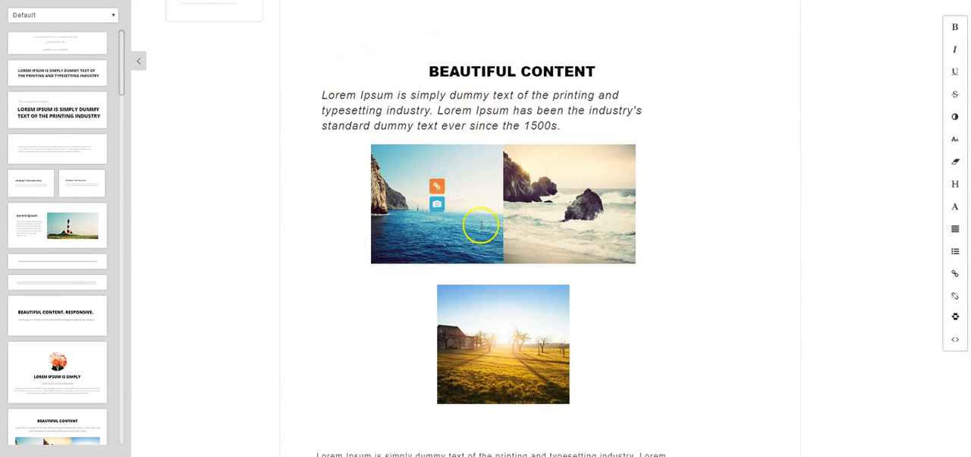
Set the third email's autoresponder time value to 4 days after subscribing, save the change, and activate the email.
scroll(527, 265, up, 5)
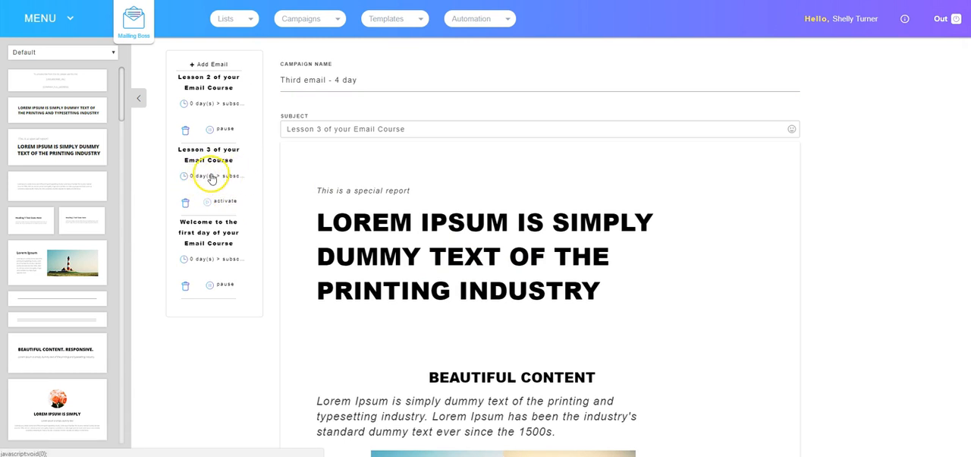
click(206, 176)
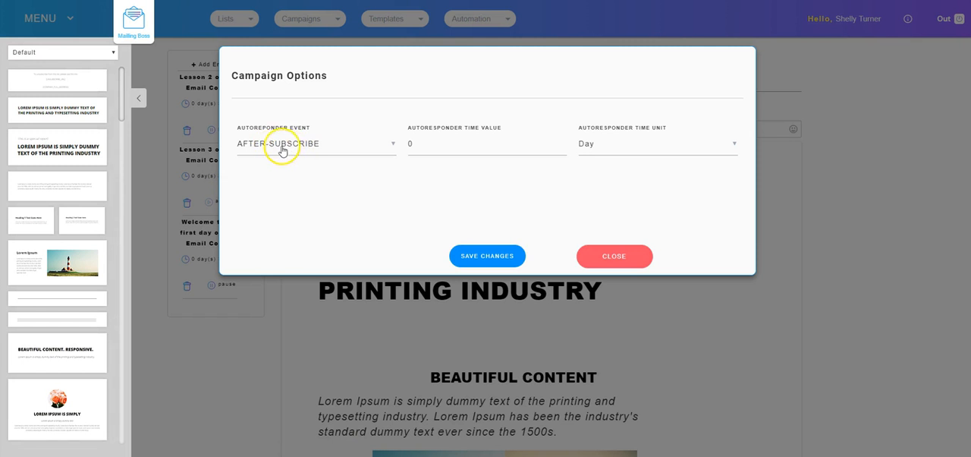
click(440, 145)
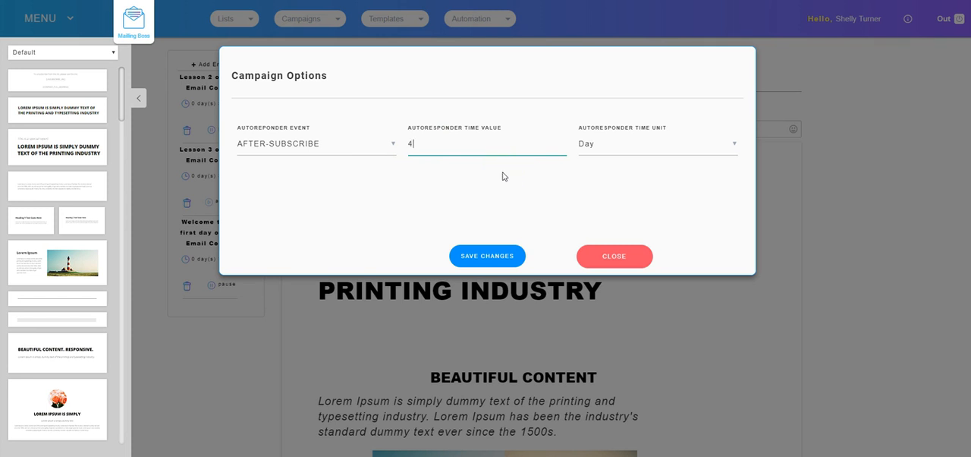
click(487, 257)
click(603, 255)
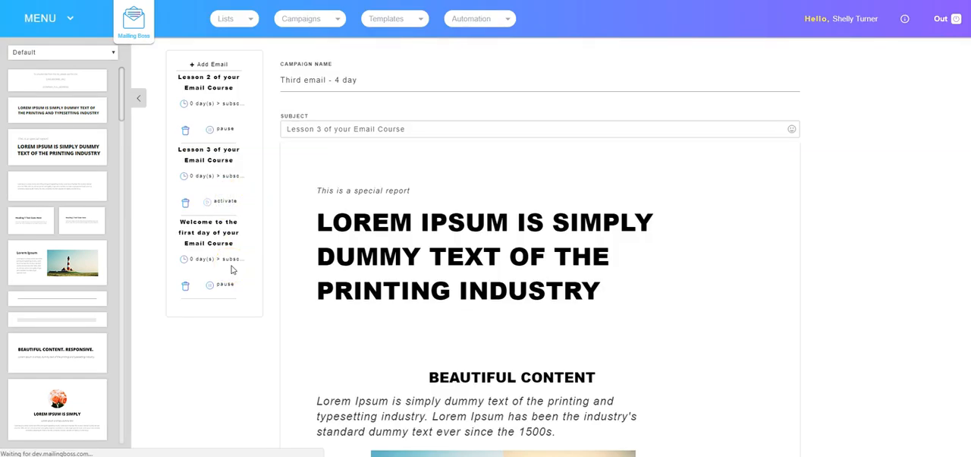
click(342, 254)
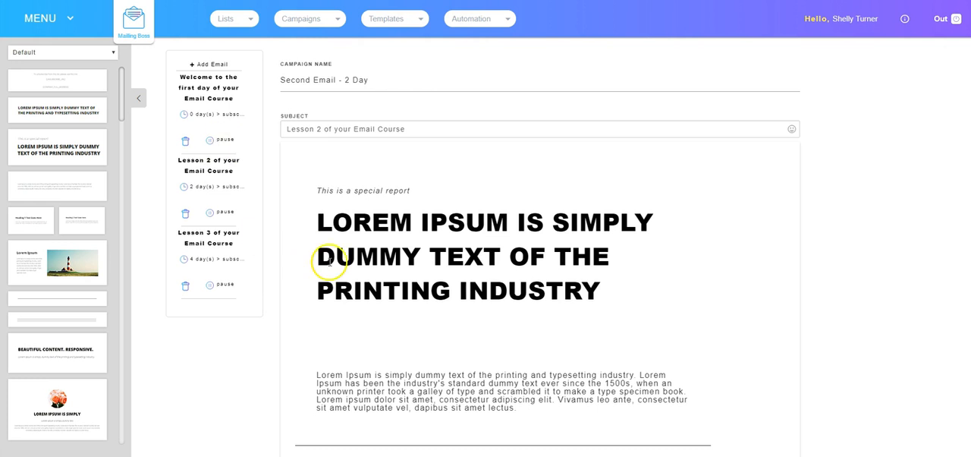
Finish editing the three-email sequence and return from its statistics overview to the dashboard.
scroll(531, 258, down, 2)
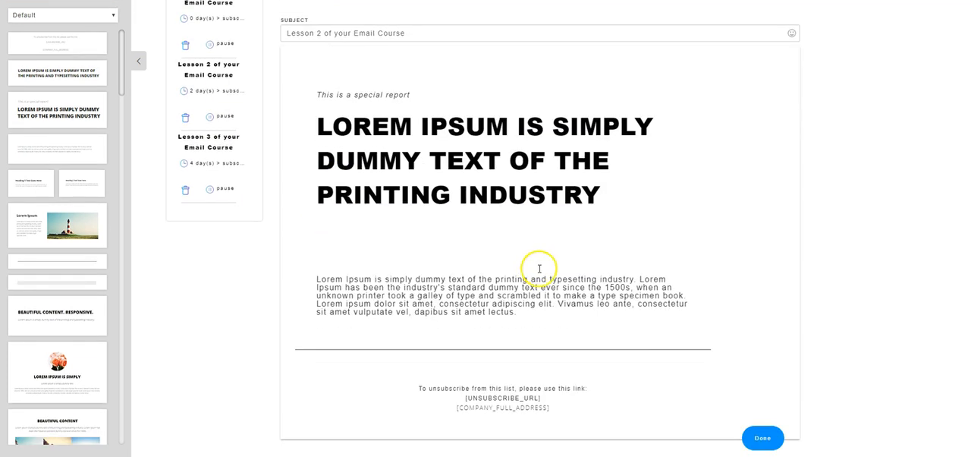
click(759, 439)
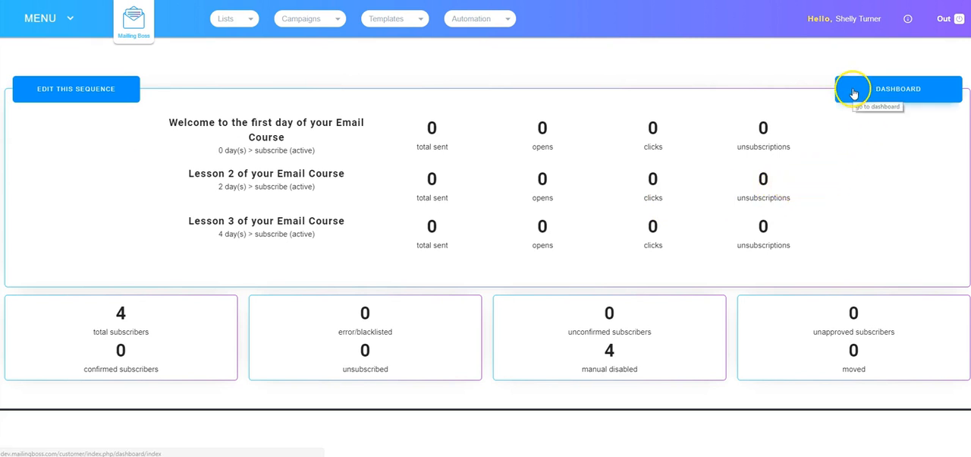
click(893, 90)
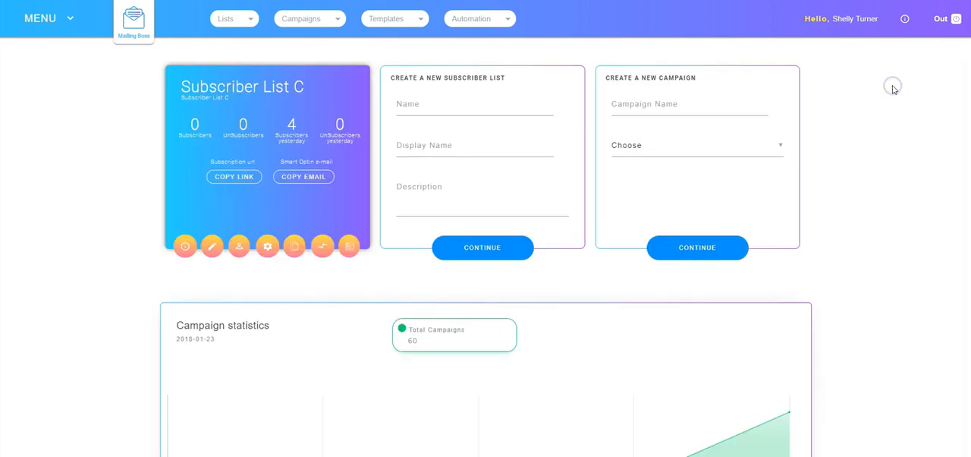